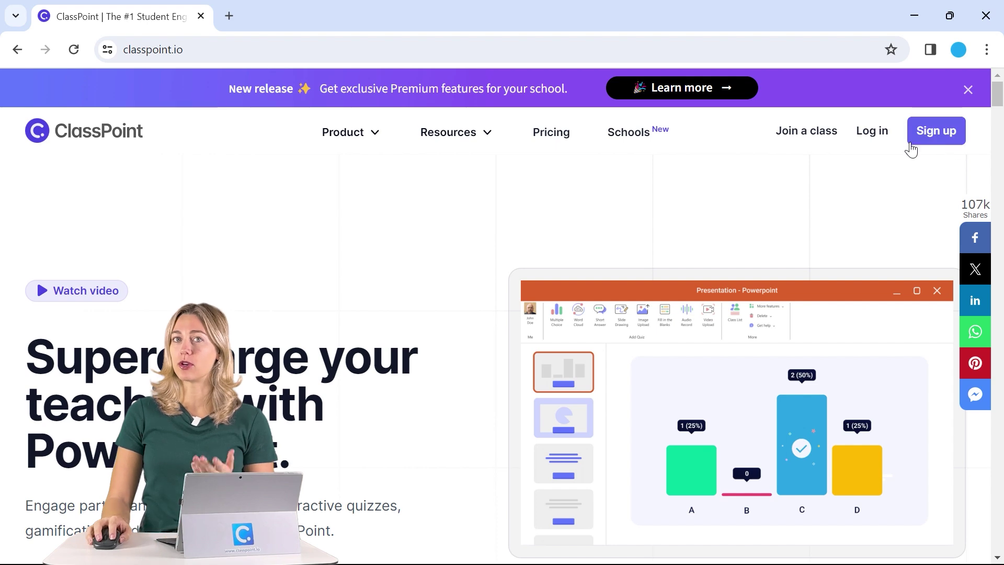
Minimise the browser showing classpoint.io to bring the Story Starters presentation into view.
click(139, 48)
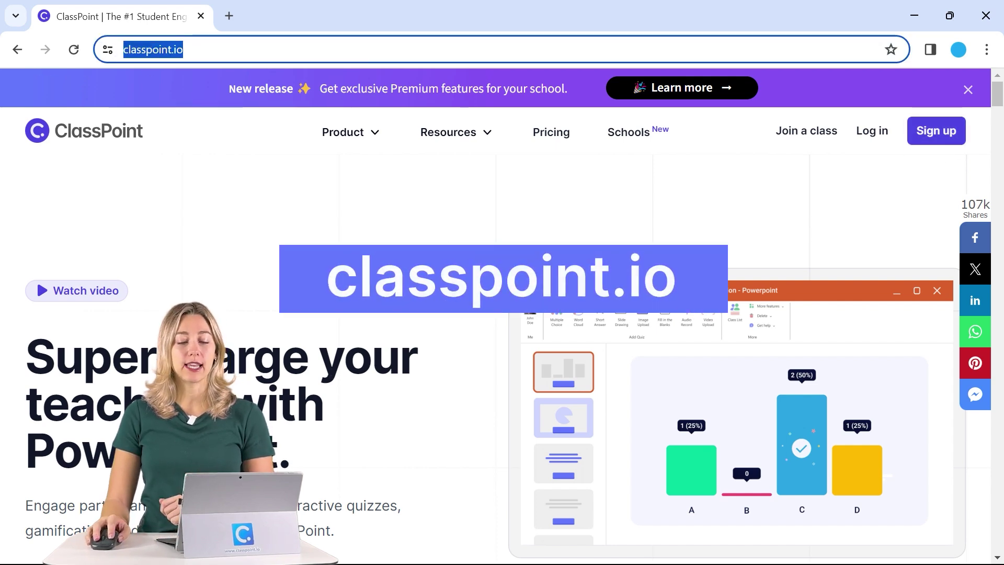
click(915, 15)
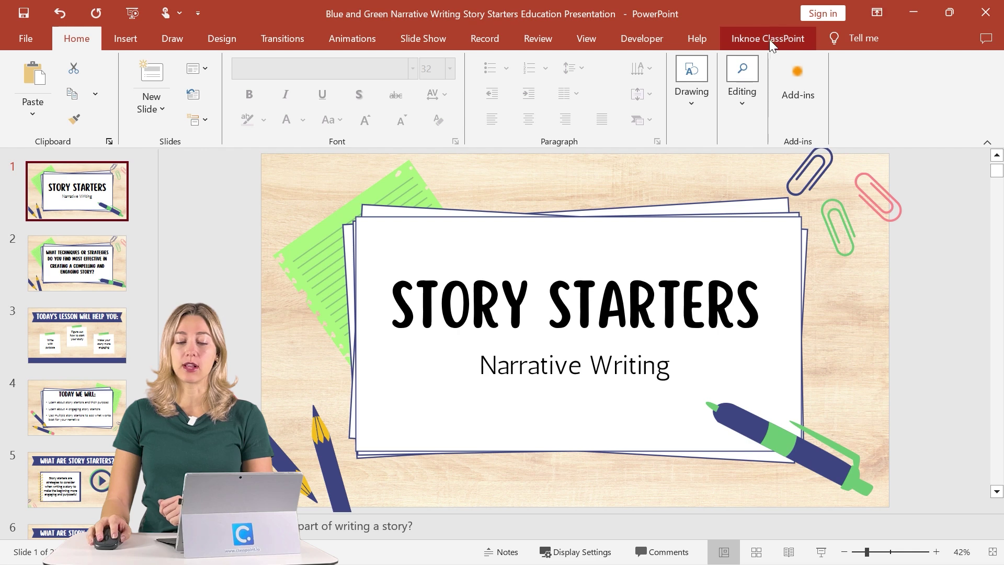
Insert a new Think to Yourself layout slide as slide 2.
click(779, 38)
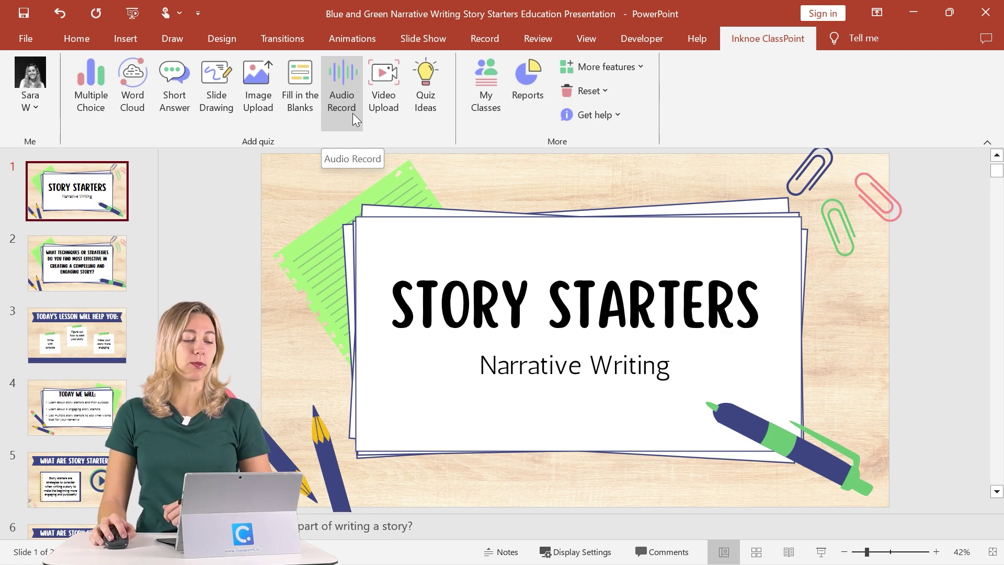
click(71, 40)
click(164, 118)
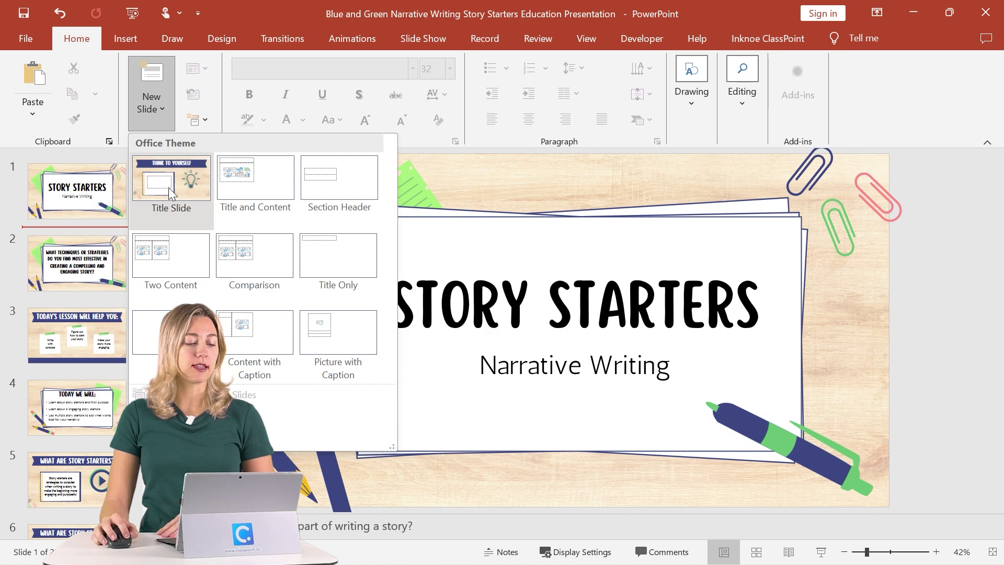
click(170, 193)
Paste 'What is the most difficult part of writing a story?' and attach a Short Answer activity.
click(426, 323)
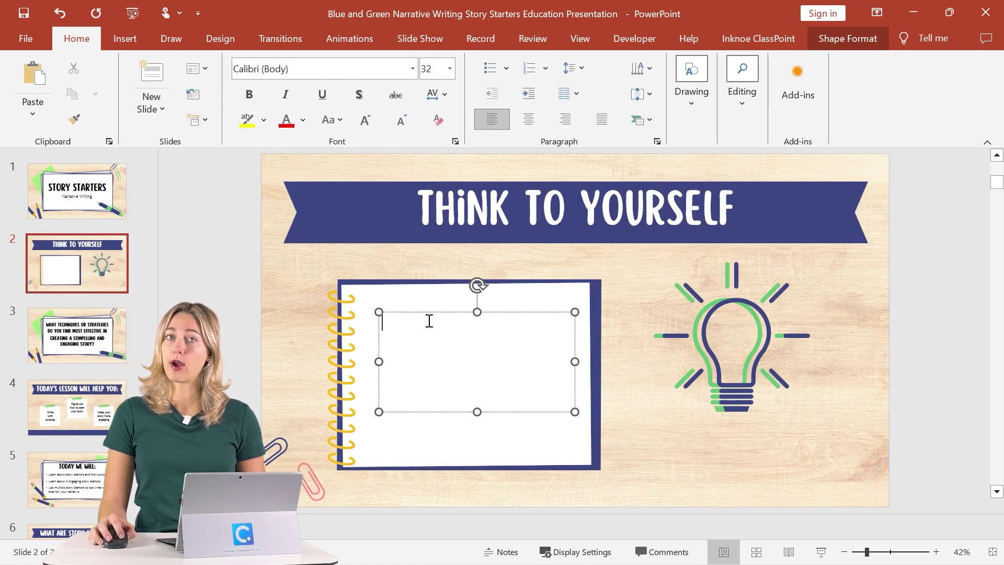
text(What is the most difficult part of writing a story?)
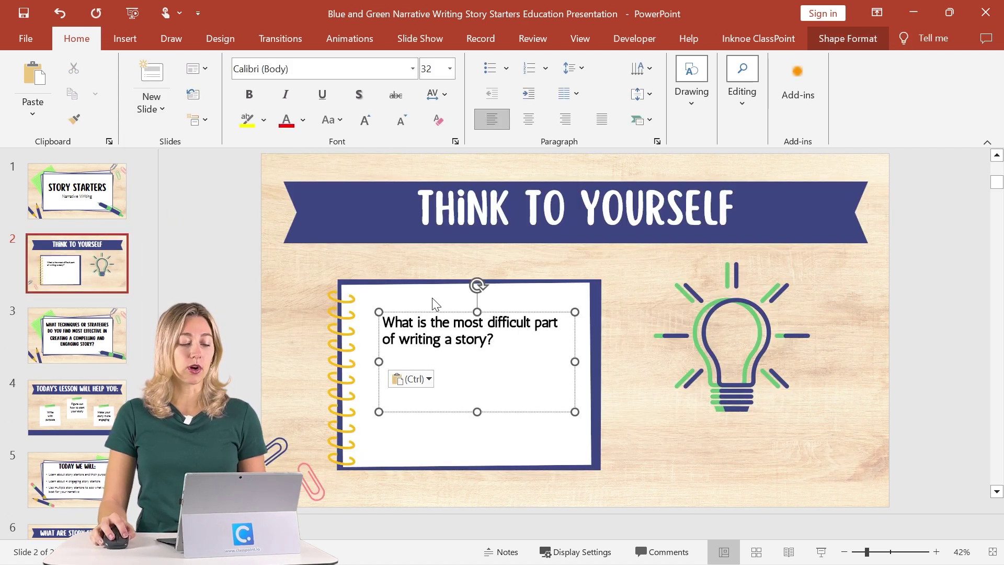
click(313, 296)
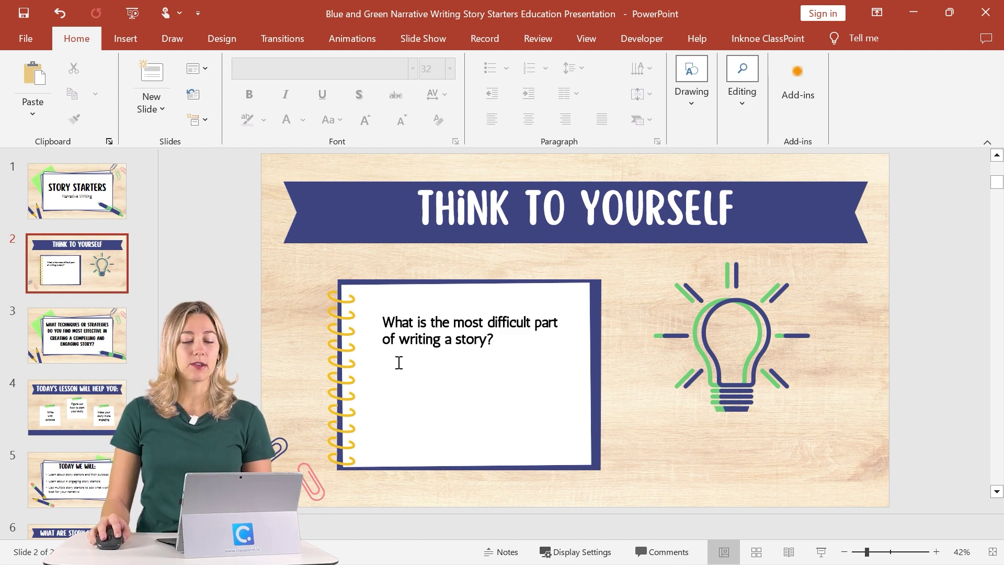
click(779, 37)
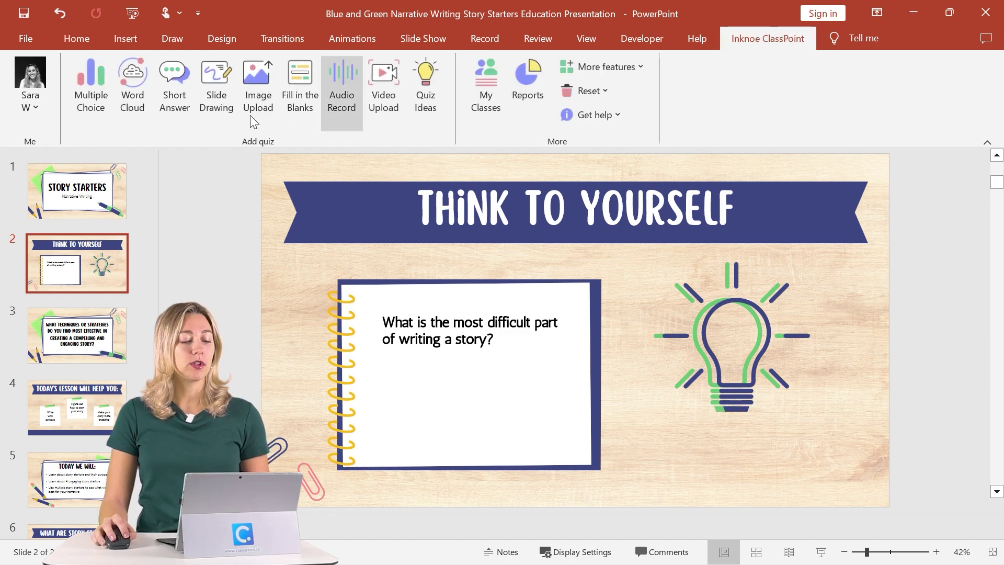
click(180, 119)
Move the Short Answer button under the slide 2 question, then open slide 6.
drag(418, 437, 314, 408)
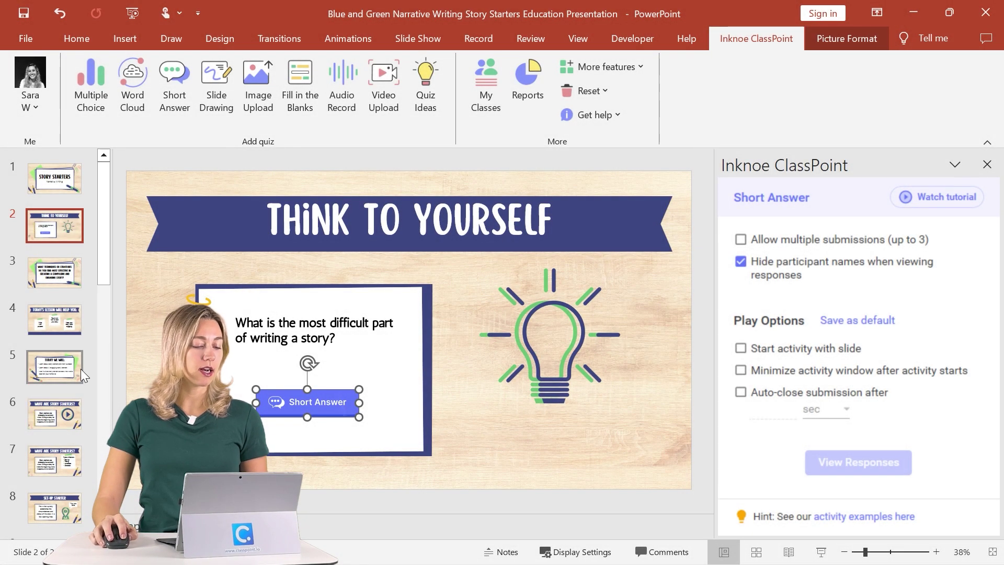
click(61, 420)
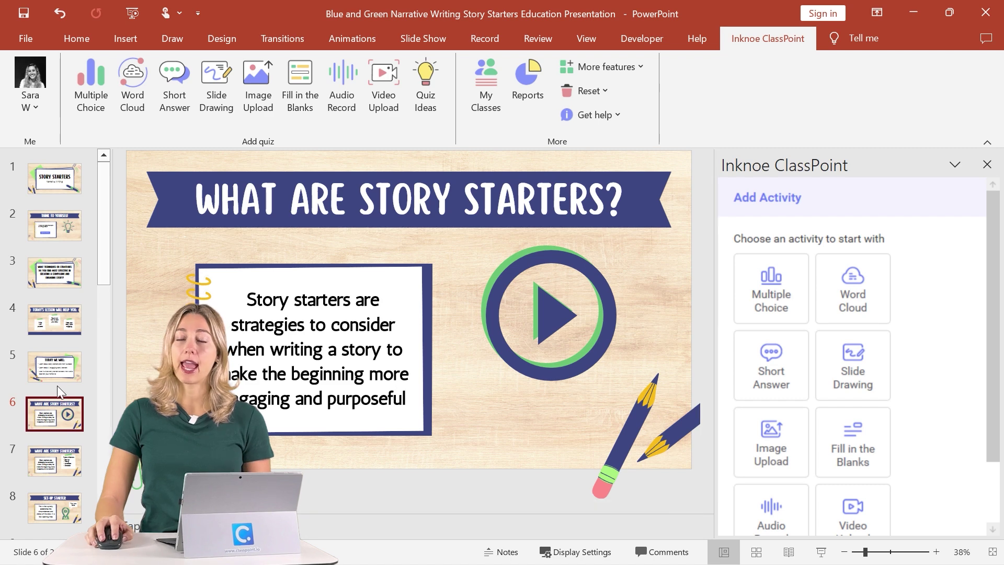
Present slide 6 and limit ClassPoint AI to Short Answer questions at the Create level.
click(821, 552)
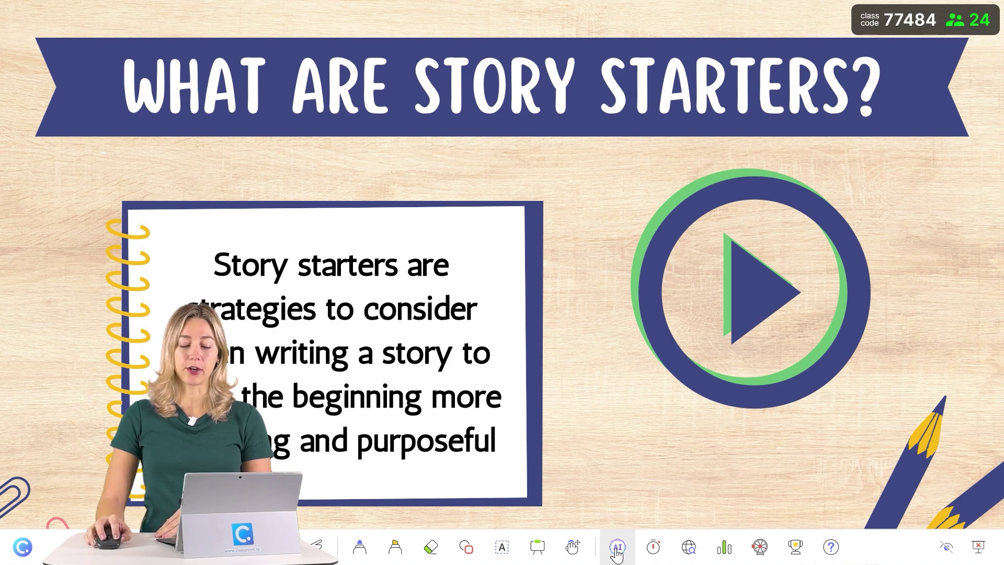
click(617, 547)
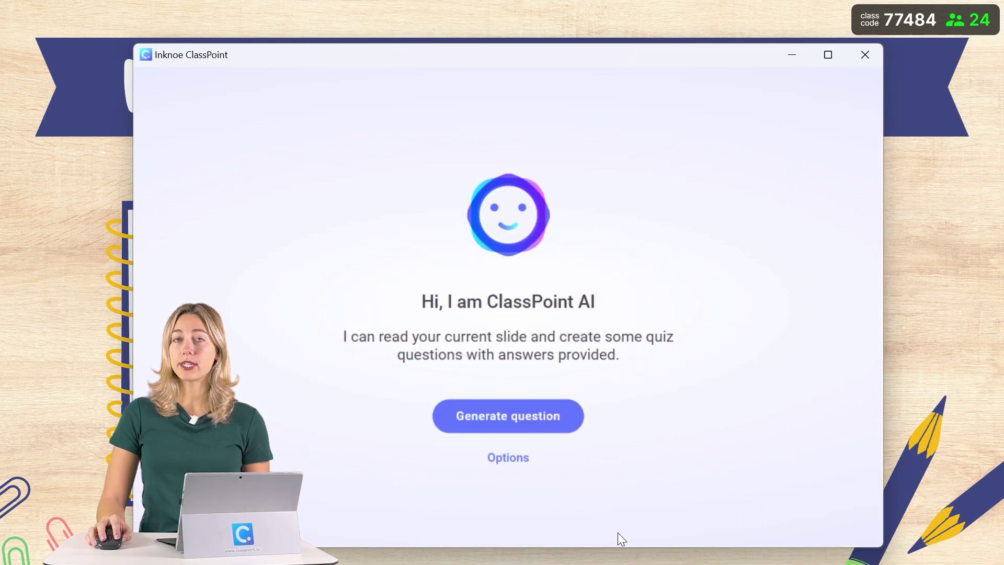
click(510, 459)
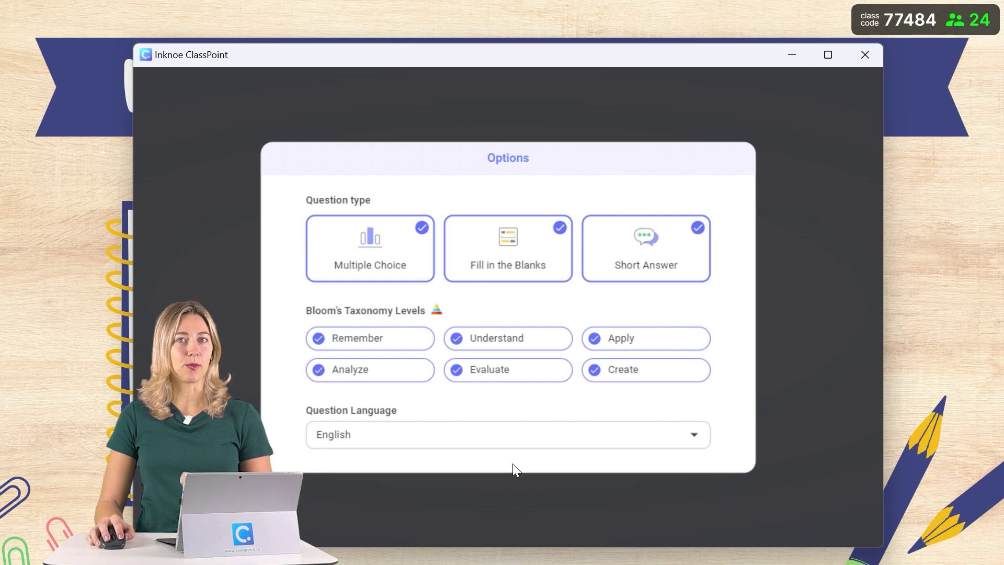
click(399, 264)
click(504, 264)
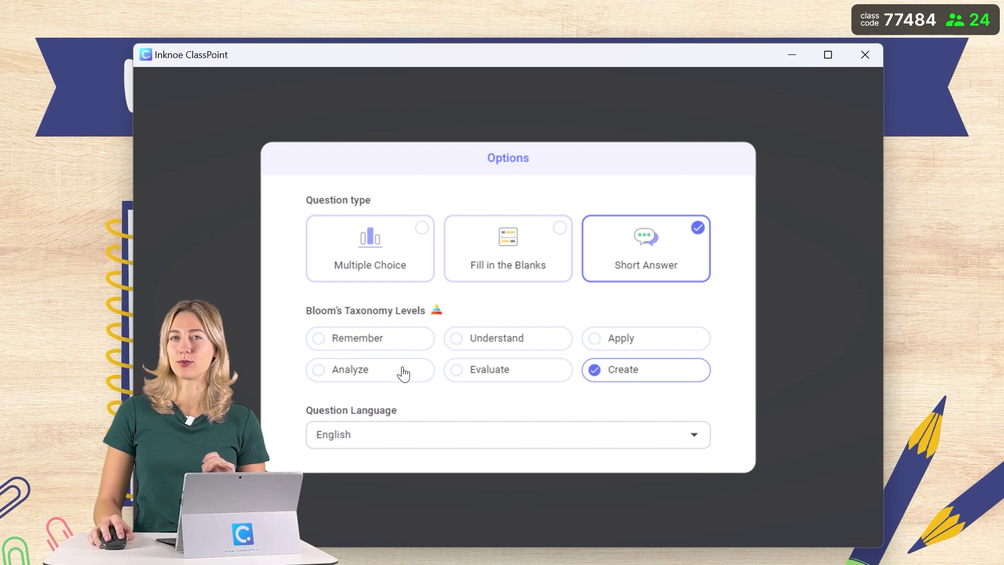
click(851, 283)
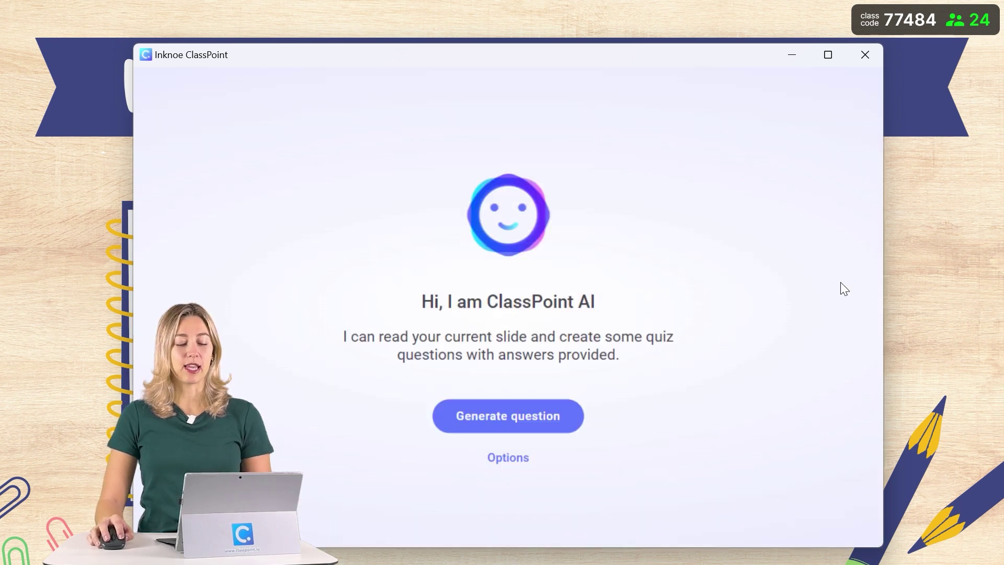
Generate an AI Short Answer question about applying story starters and save it as slide 7.
click(554, 420)
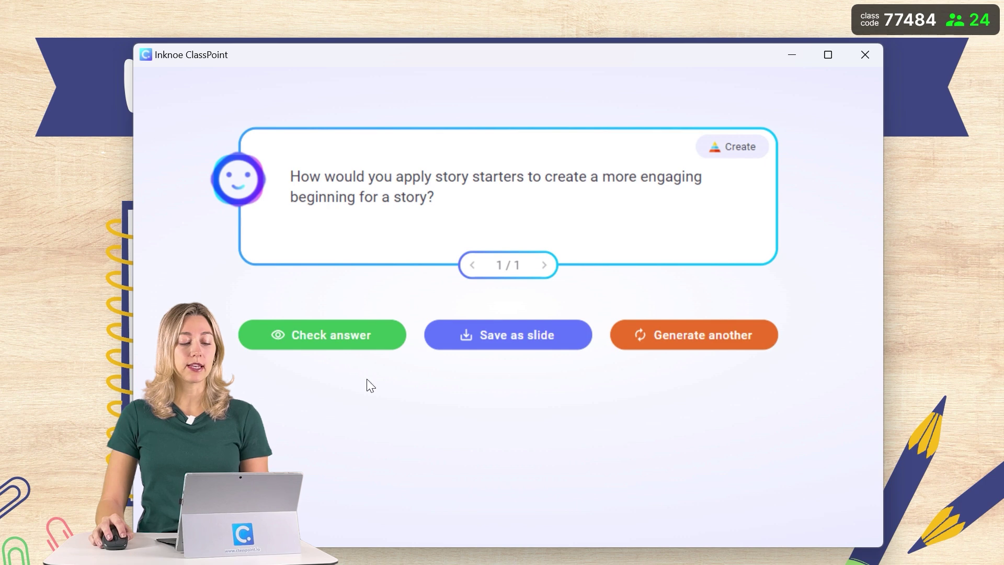
click(329, 342)
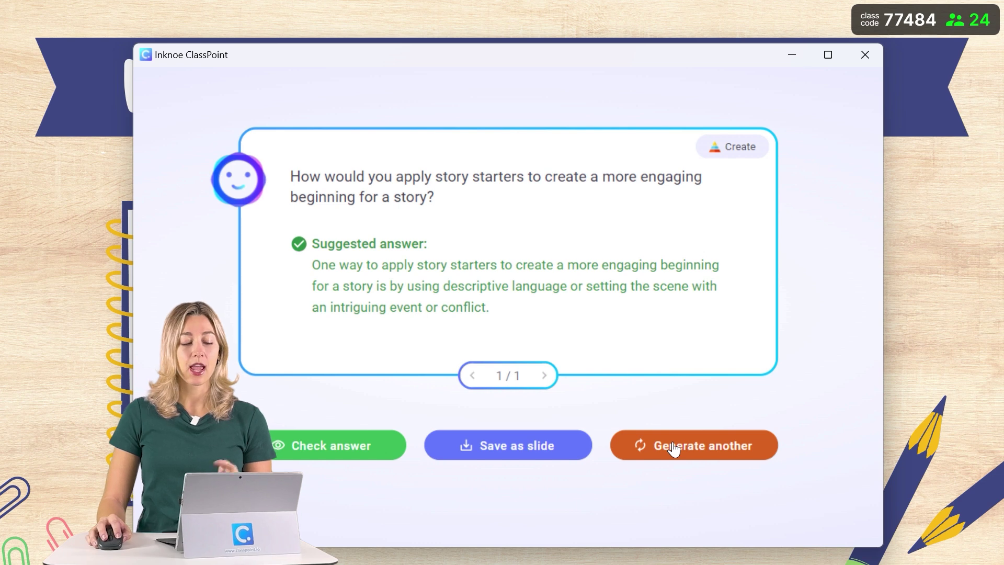
click(538, 455)
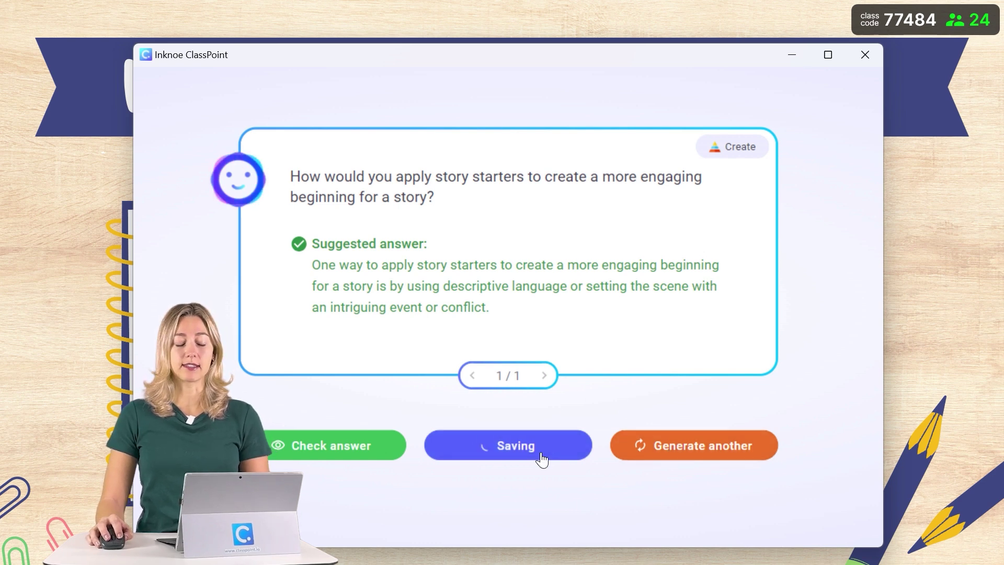
click(872, 57)
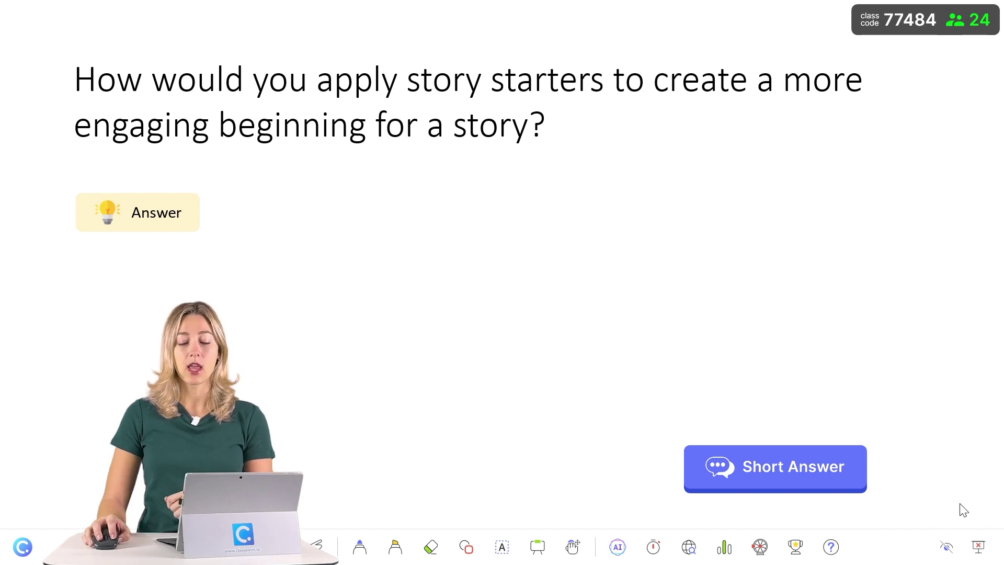
click(979, 547)
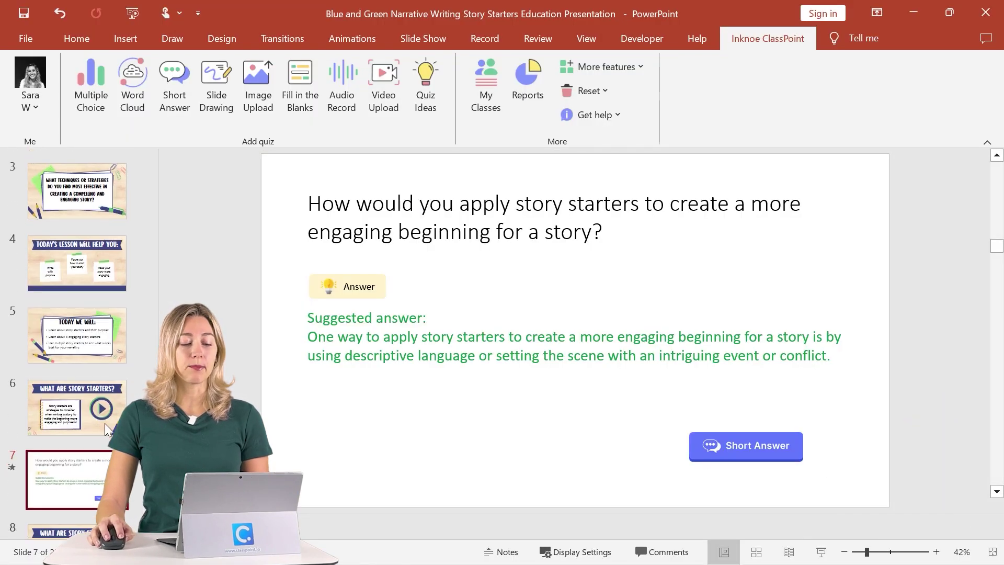
Delete the suggested answer text box from slide 7.
click(363, 354)
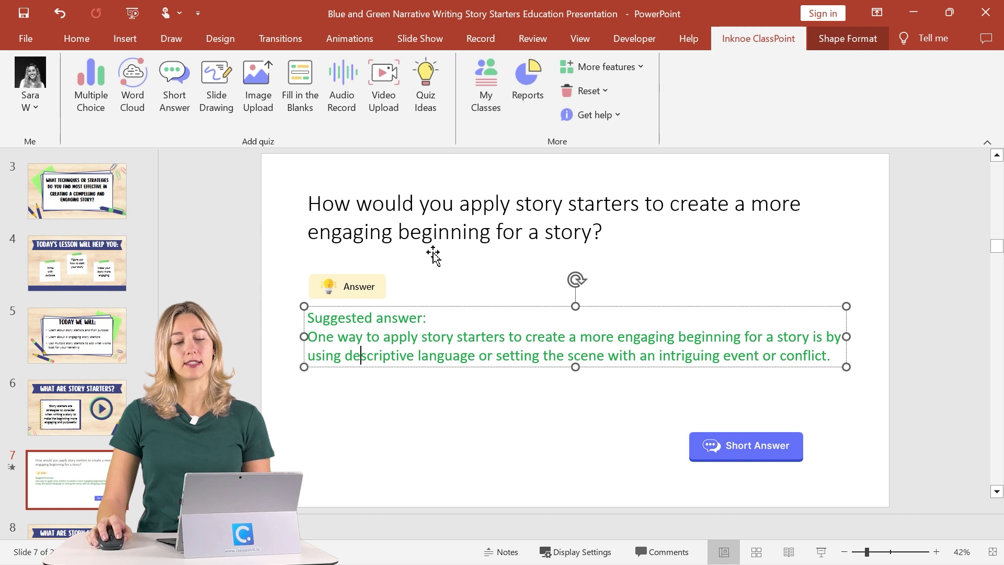
click(318, 305)
key(Delete)
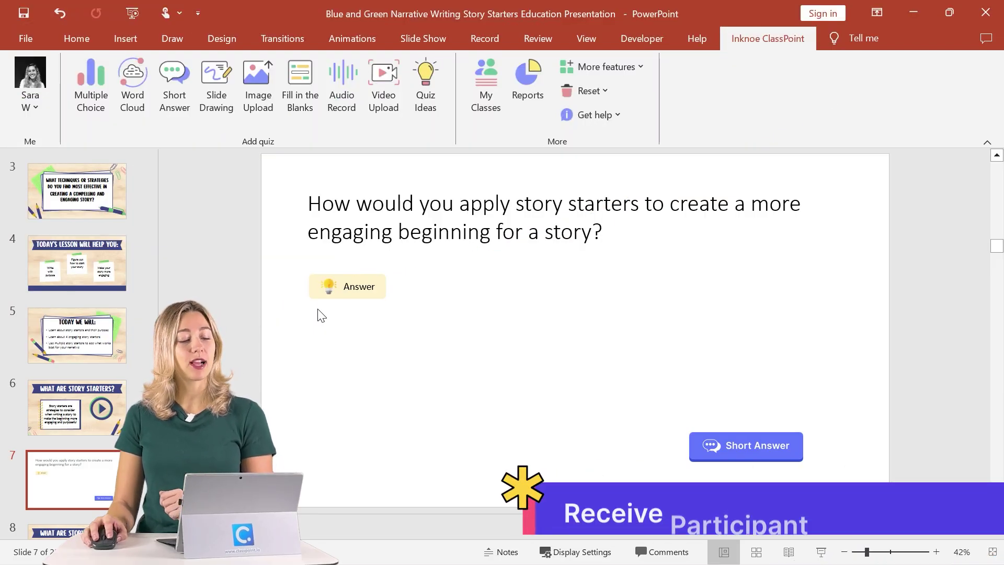
scroll(15, 311, down, 2)
scroll(15, 311, up, 3)
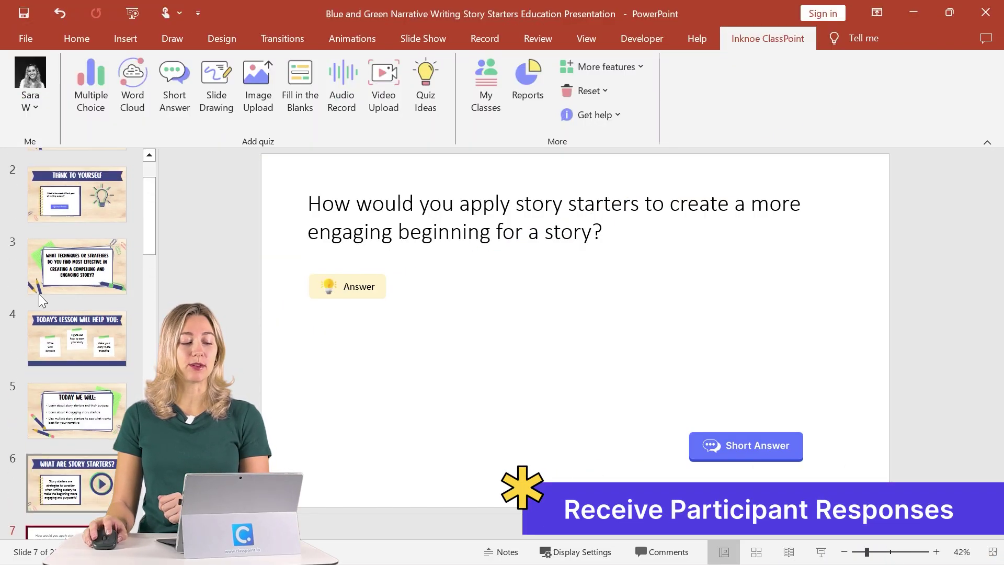
Start presenting slide 2 and show the class joining details.
click(76, 200)
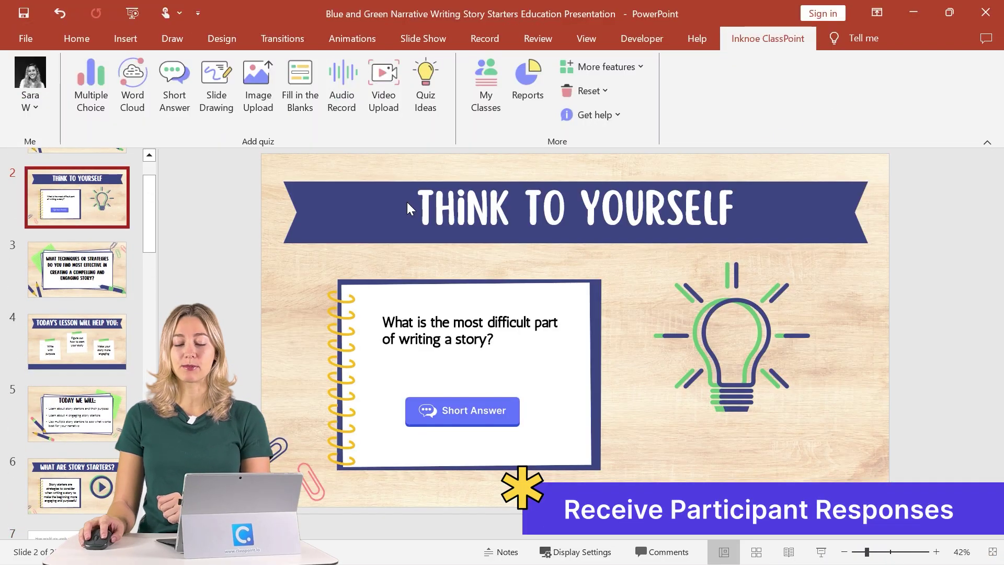
click(821, 552)
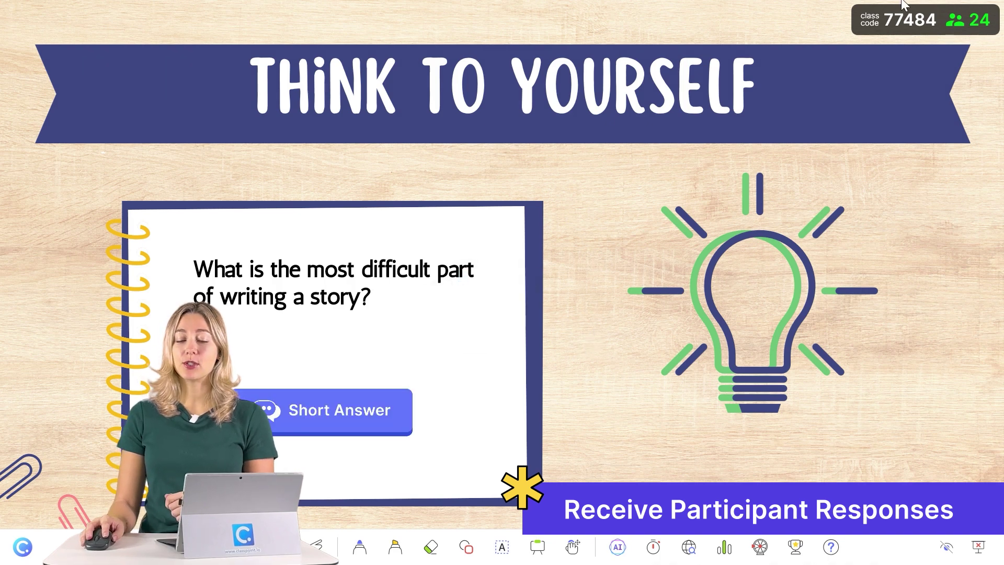
click(898, 20)
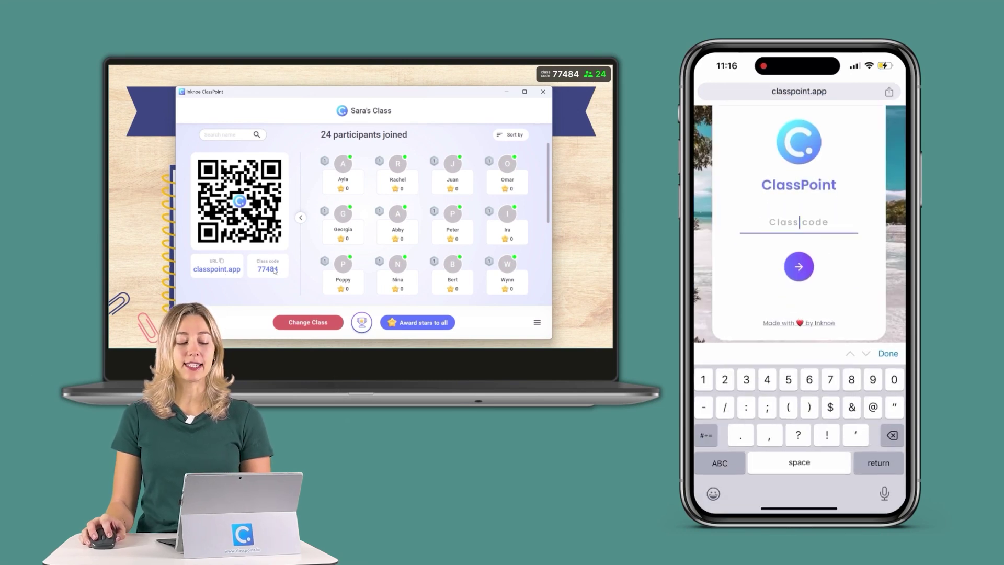
Join the class on the phone with the class code, then launch the Short Answer question.
key(Return)
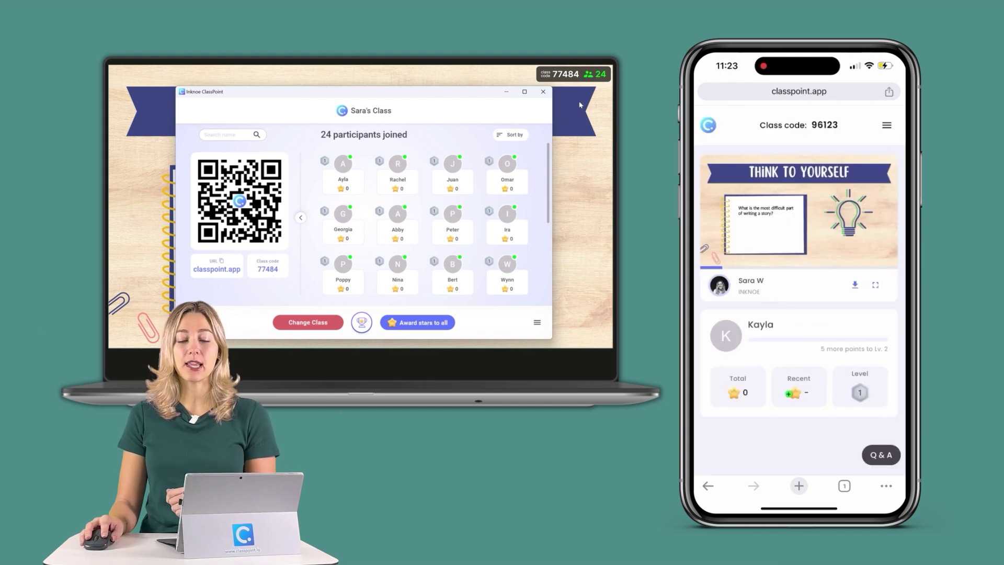
click(543, 91)
click(258, 276)
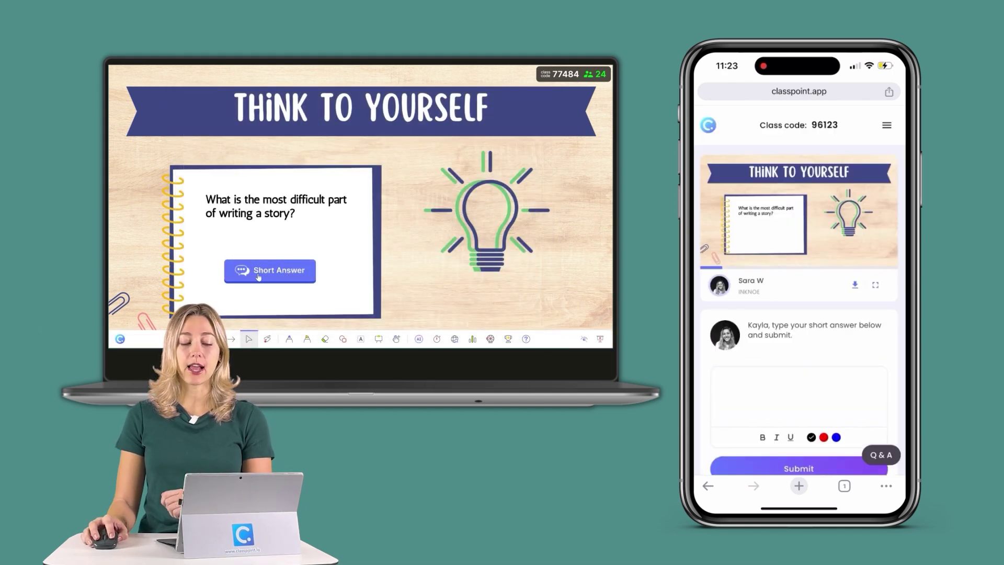
Submit a pasted answer from the phone, close submissions at 24 responses, and enlarge 'Crafting a satisfying conclusion'.
click(798, 395)
click(720, 205)
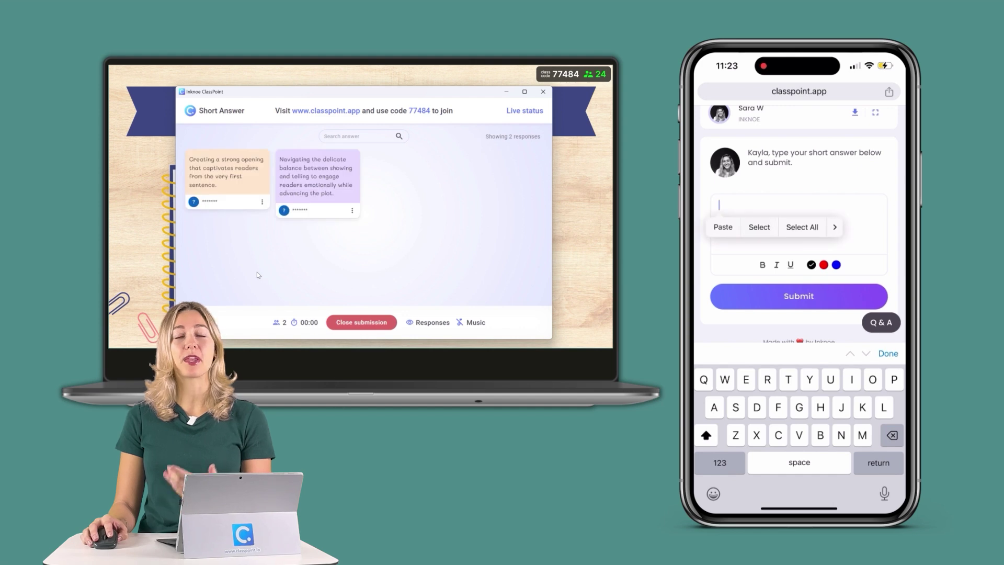
click(723, 227)
click(798, 295)
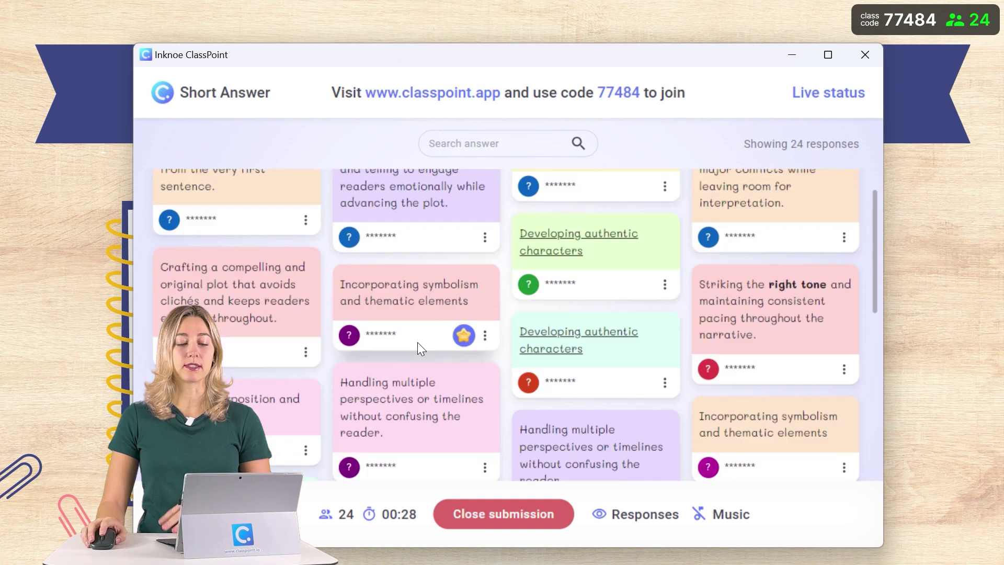
click(542, 520)
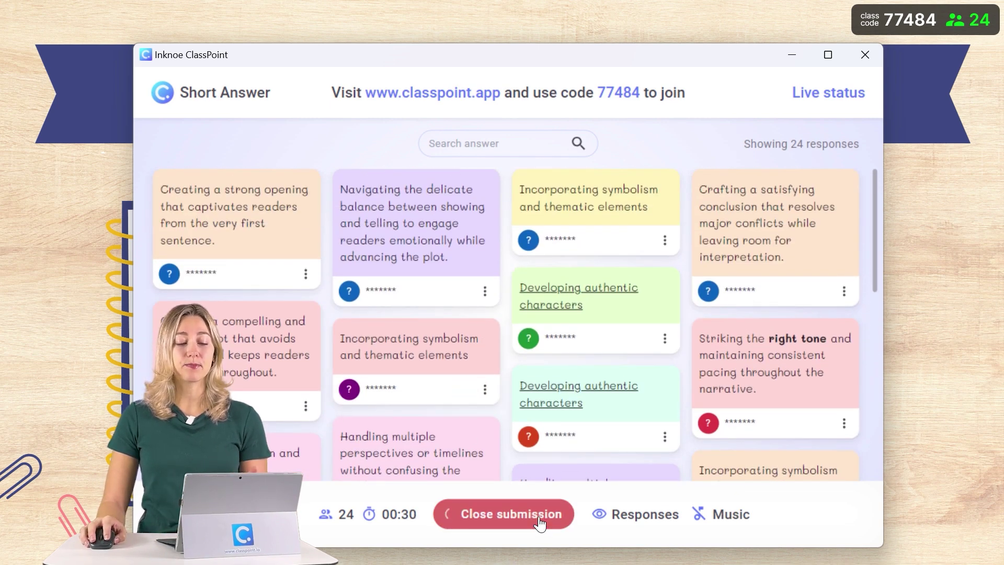
click(753, 225)
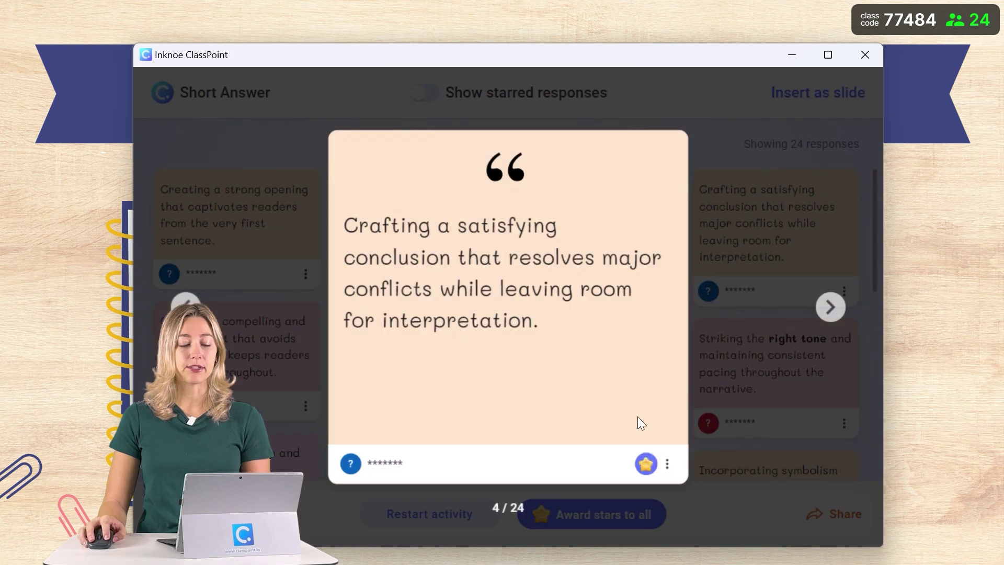
Insert the satisfying-conclusion response as slide 3.
click(666, 464)
click(640, 491)
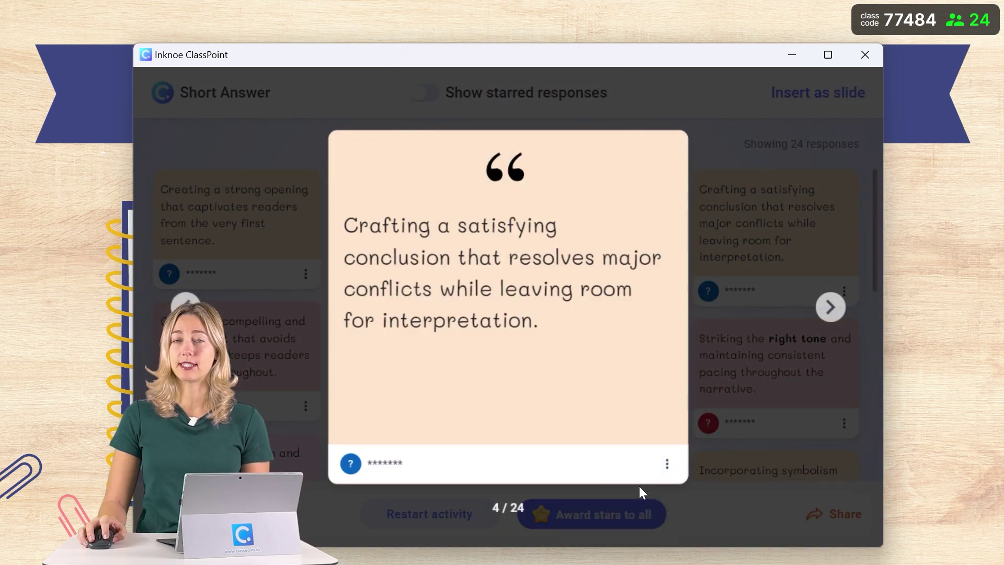
click(864, 55)
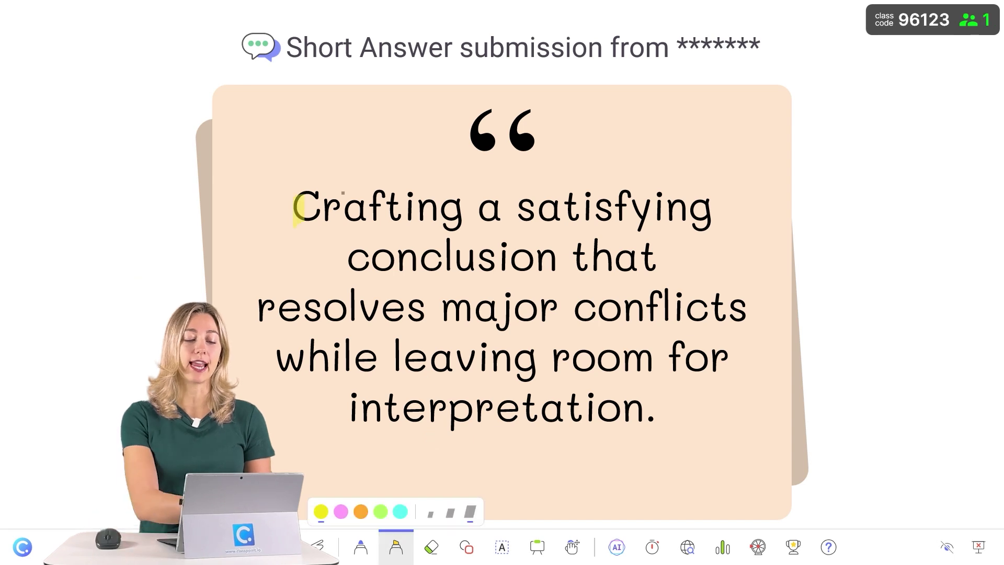
Highlight 'Crafting a satisfying conclusion', end the slideshow, and open ClassPoint Reports.
drag(296, 209, 713, 209)
drag(349, 257, 559, 257)
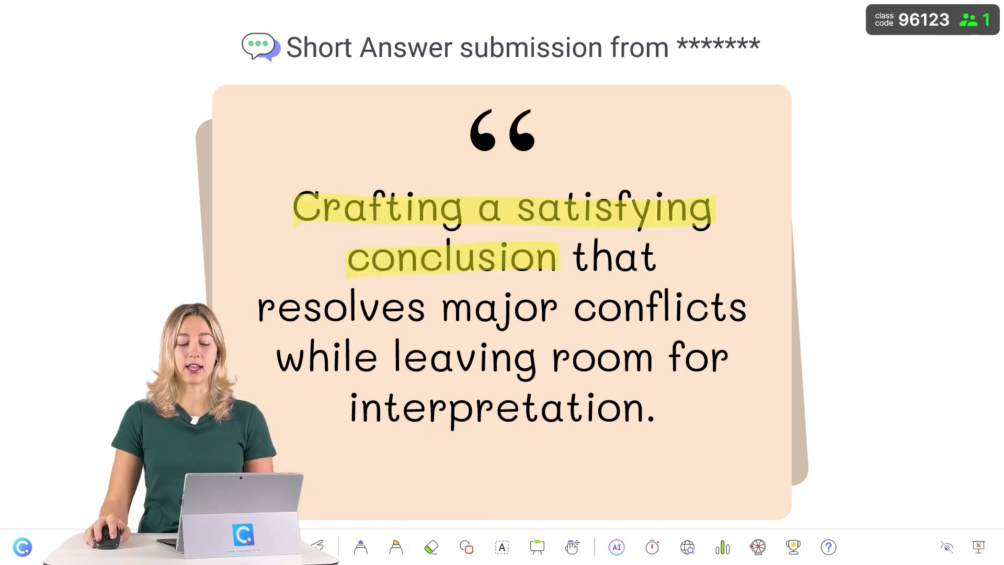
key(Escape)
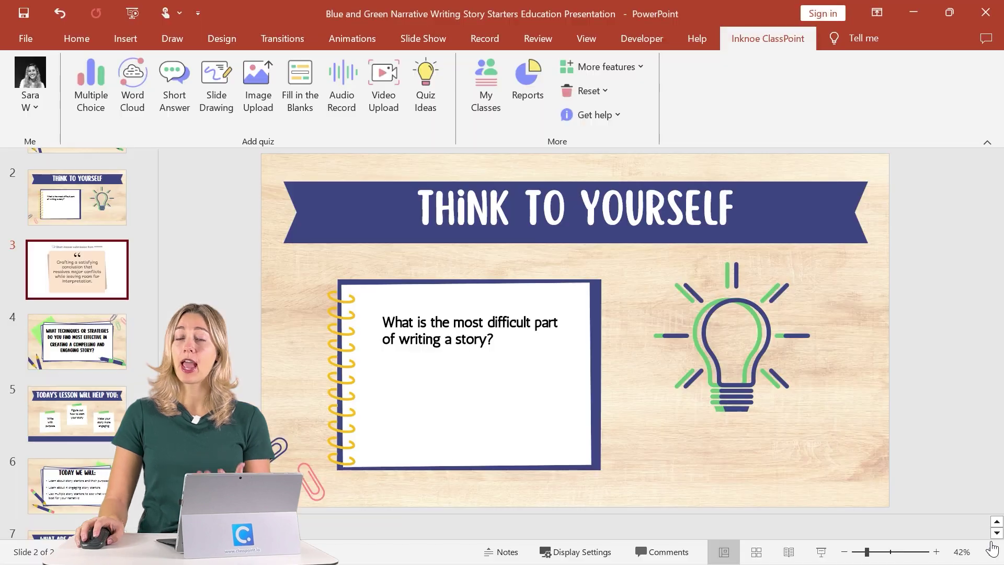
click(536, 103)
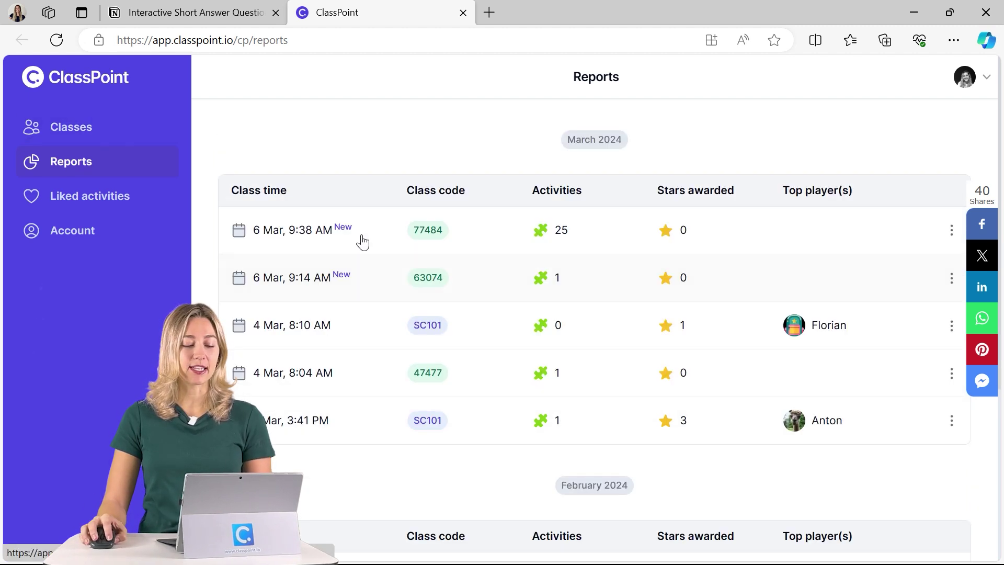
Open the 6 Mar, 9:38 AM report and run Ask ClassPoint AI on its Short Answer activity.
click(362, 236)
scroll(419, 298, down, 8)
scroll(424, 303, up, 7)
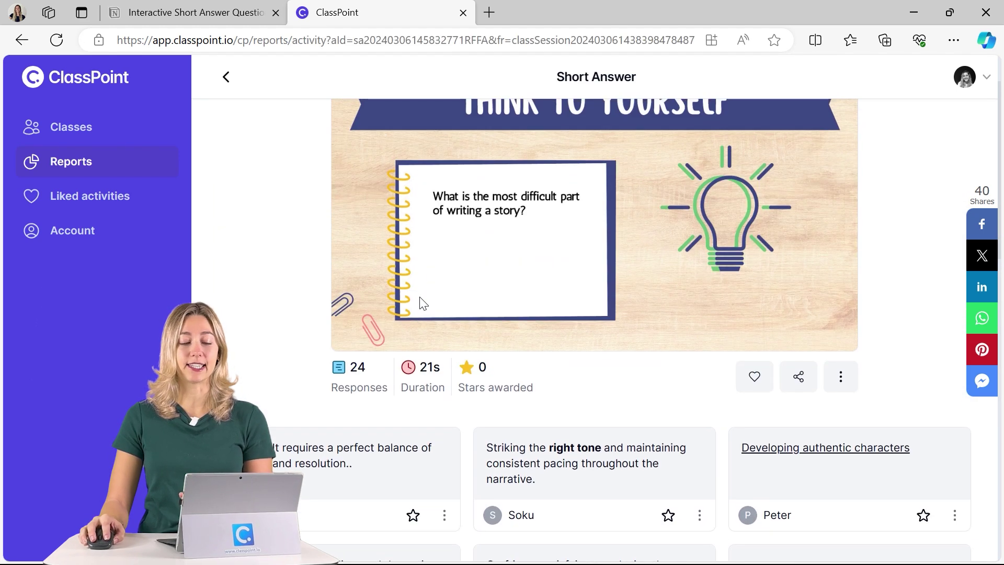
click(840, 386)
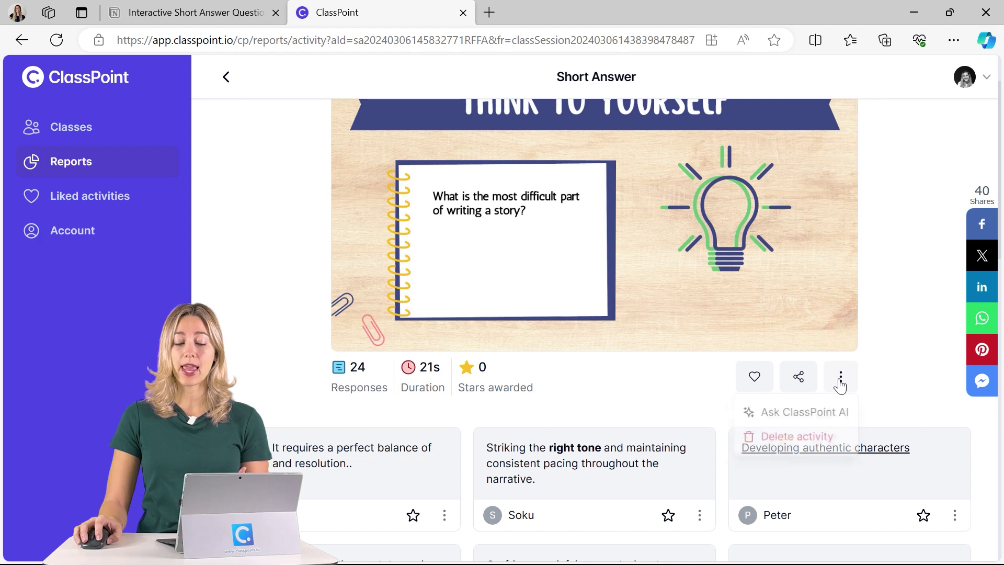
click(824, 420)
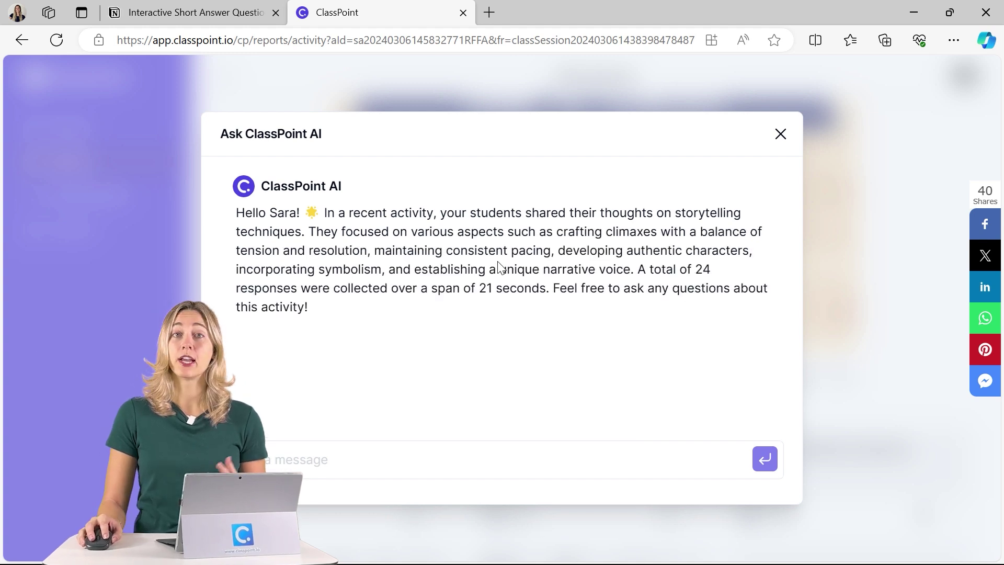
Send ClassPoint AI the prepared question about key-term patterns across the responses.
text(Can you identify any patterns in the distribution of key terms across the responses?)
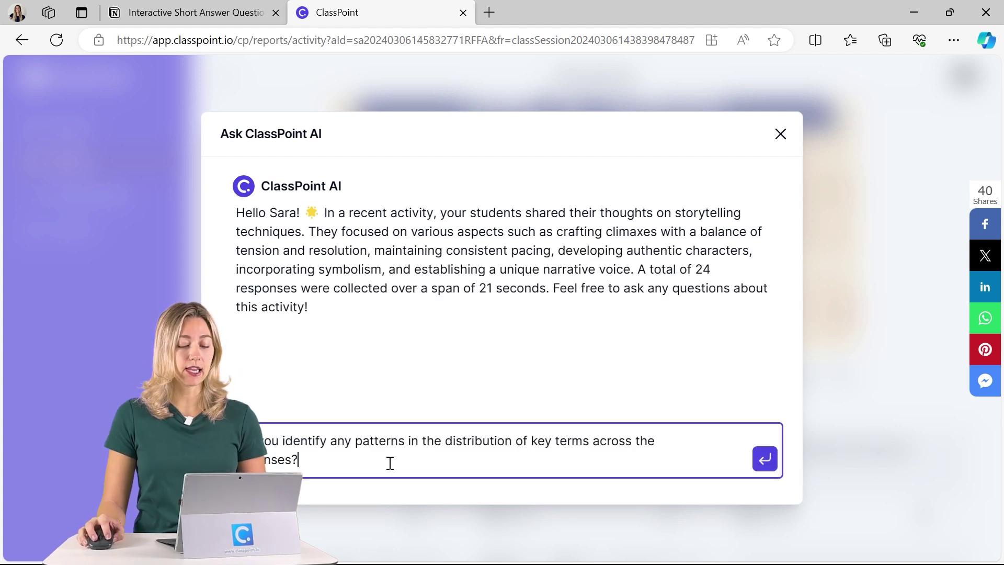
key(Return)
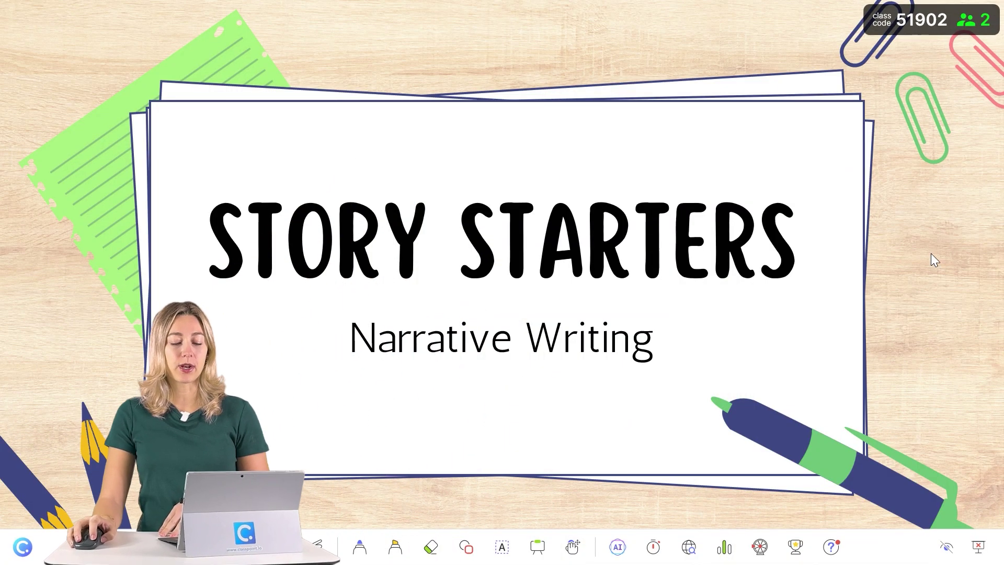
Bring up ClassPoint's live Q&A board showing the two new participant questions.
click(831, 546)
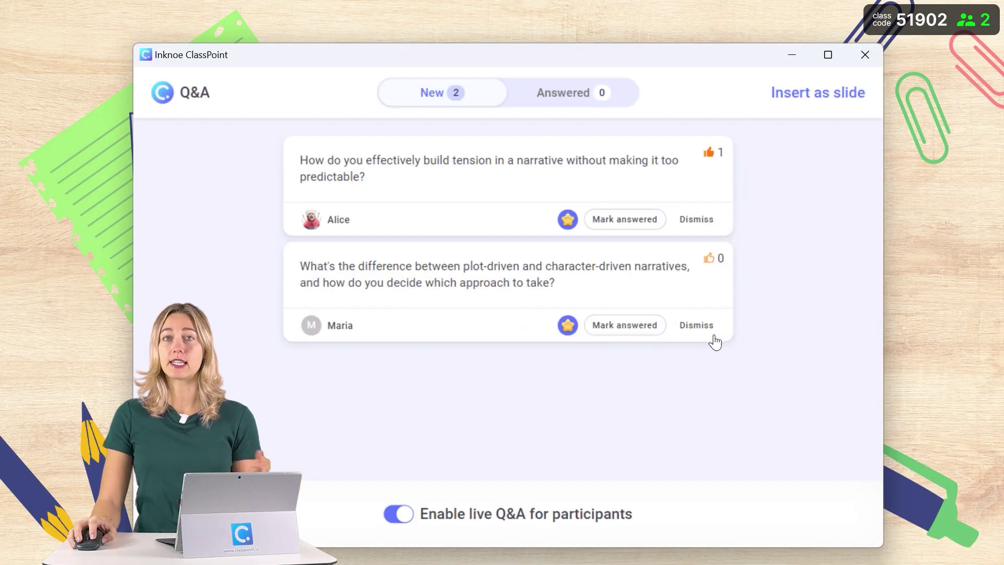